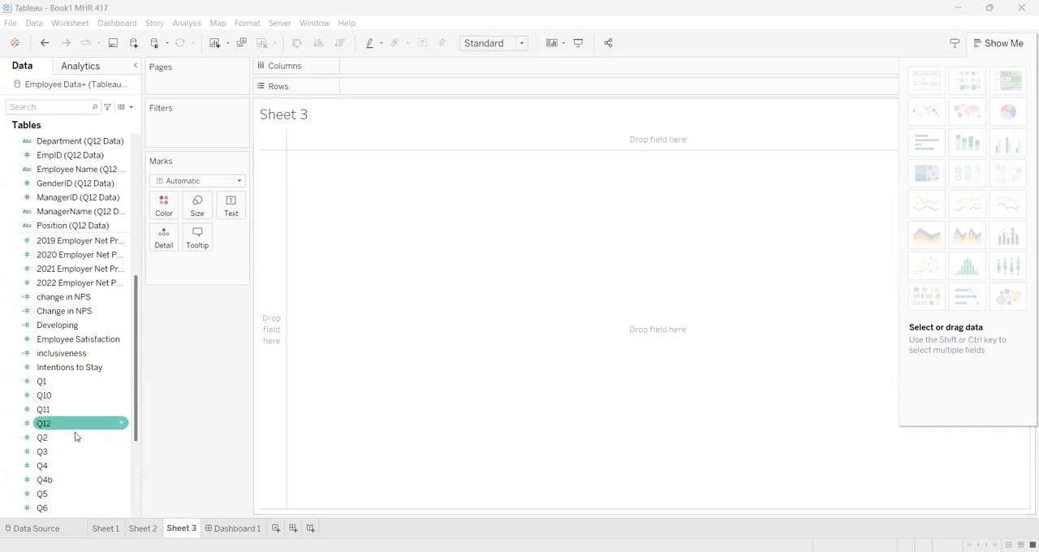
# Place Measure Names on Columns and Race Desc on Rows in Sheet 3.
pyautogui.scroll(-3, 74, 443)
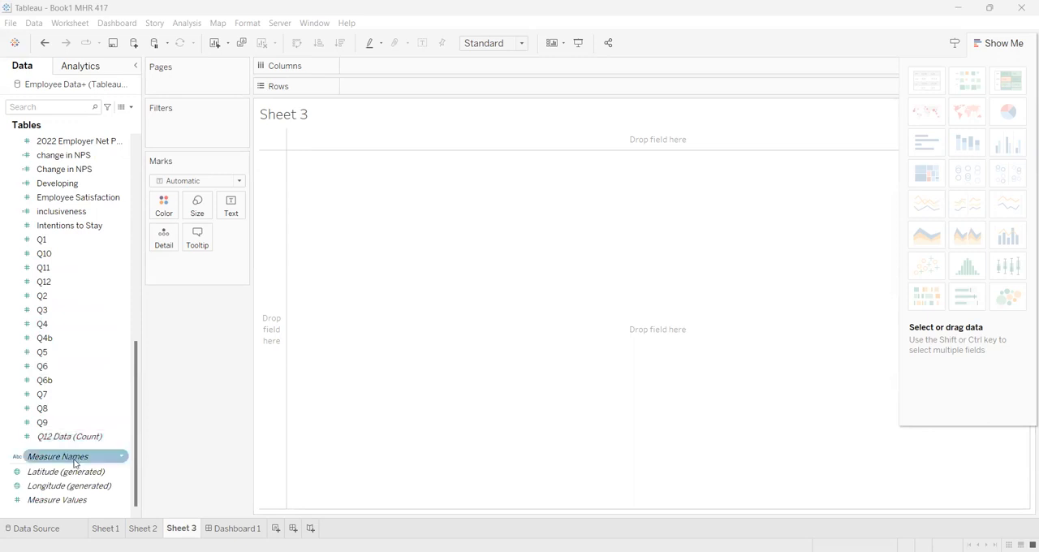
pyautogui.moveTo(75, 463); pyautogui.dragTo(398, 74)
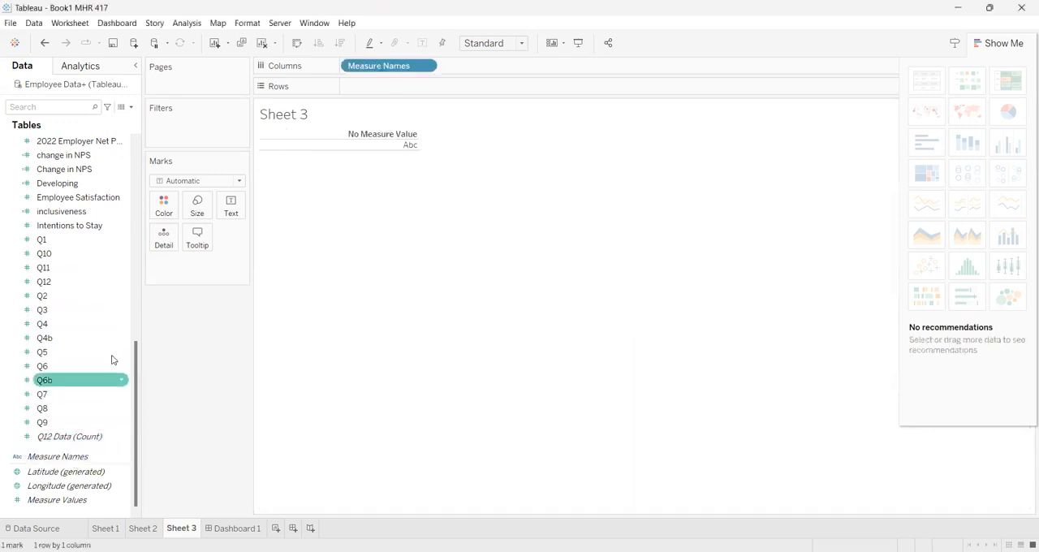
pyautogui.scroll(15, 95, 336)
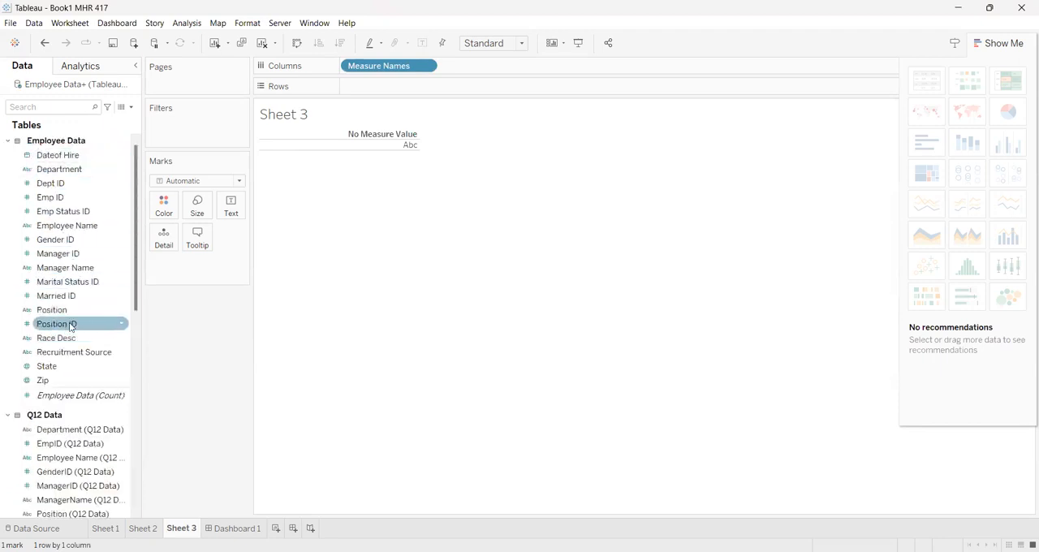
pyautogui.click(74, 339)
pyautogui.moveTo(74, 341); pyautogui.dragTo(378, 85)
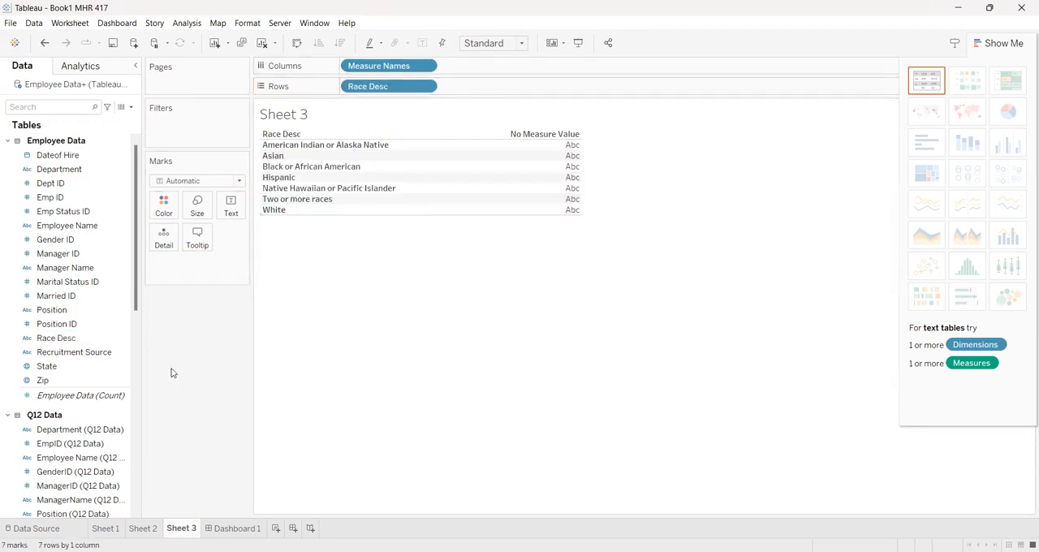
# Create a calculated field from Q5 that adds Q7, Q10 and Q12 to it.
pyautogui.scroll(-10, 91, 429)
pyautogui.scroll(-2, 89, 430)
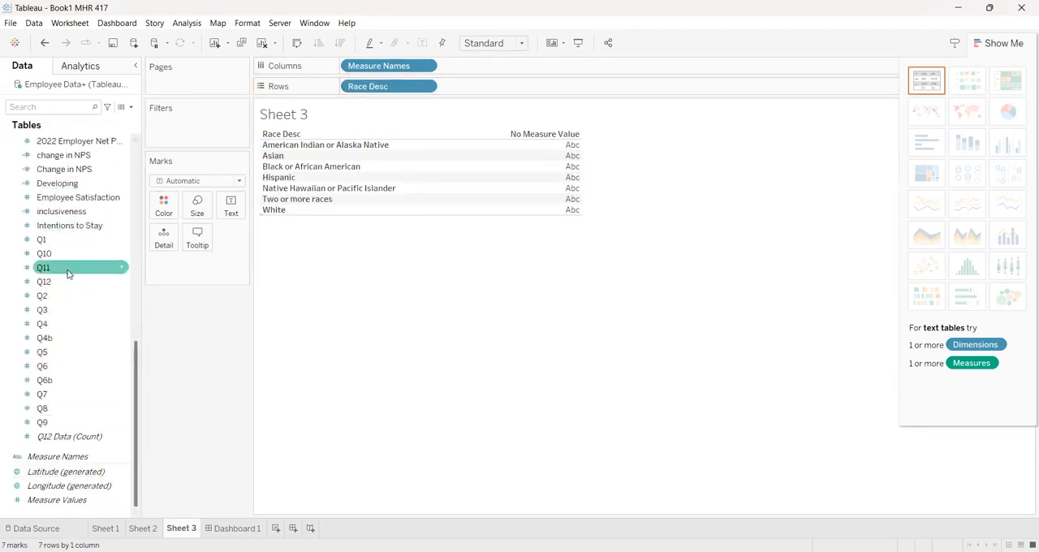
pyautogui.rightClick(112, 357)
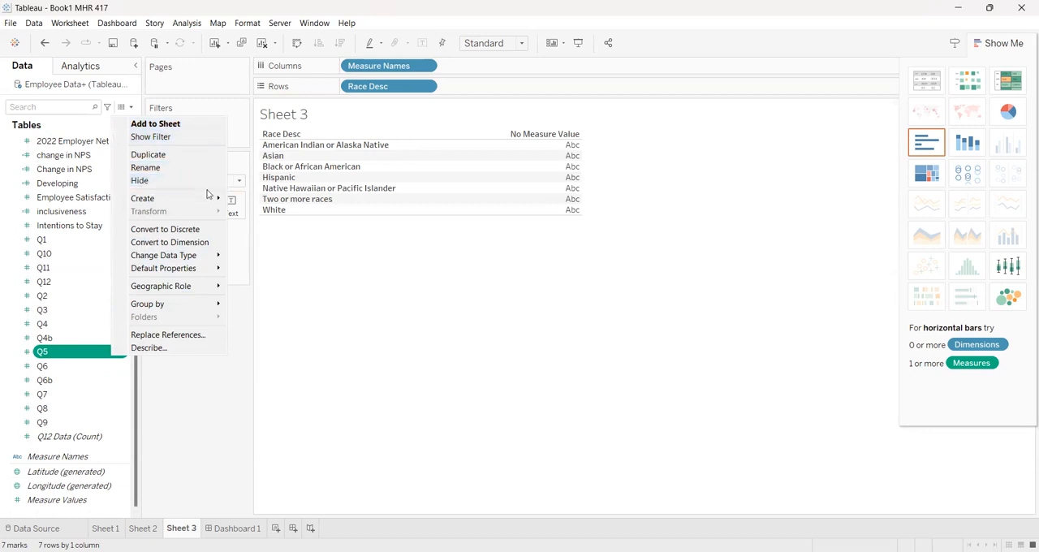
pyautogui.moveTo(215, 198)
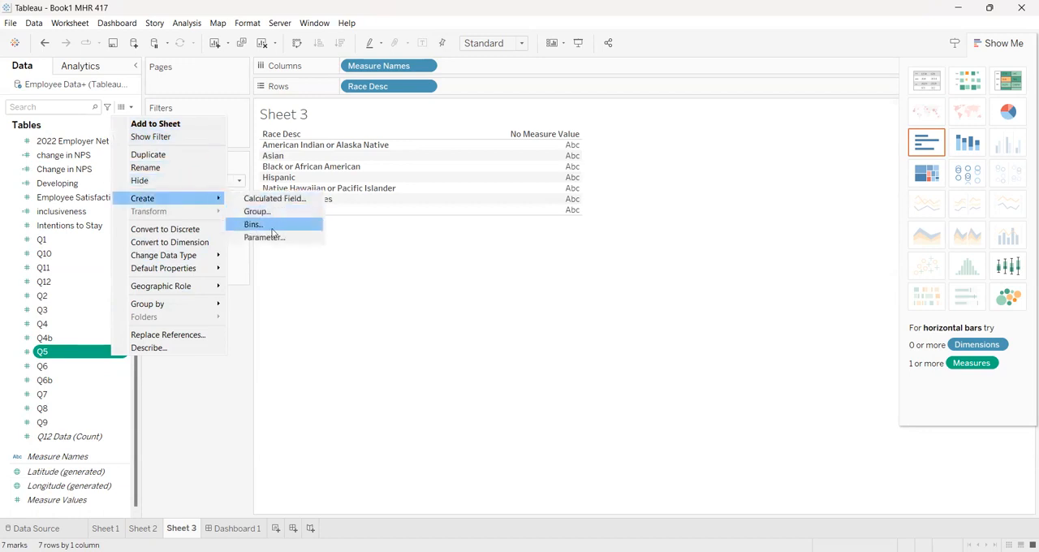
pyautogui.click(299, 198)
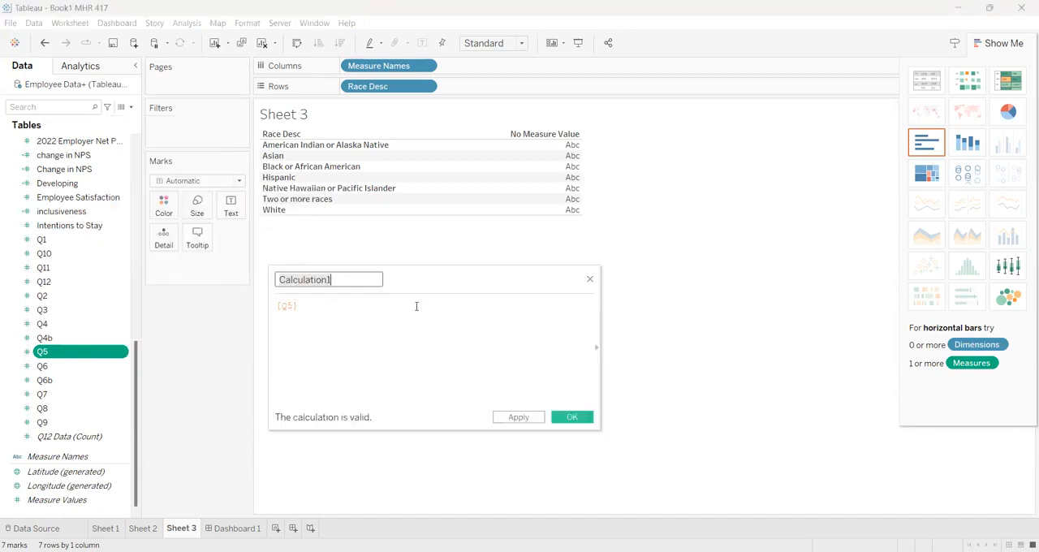
pyautogui.click(328, 307)
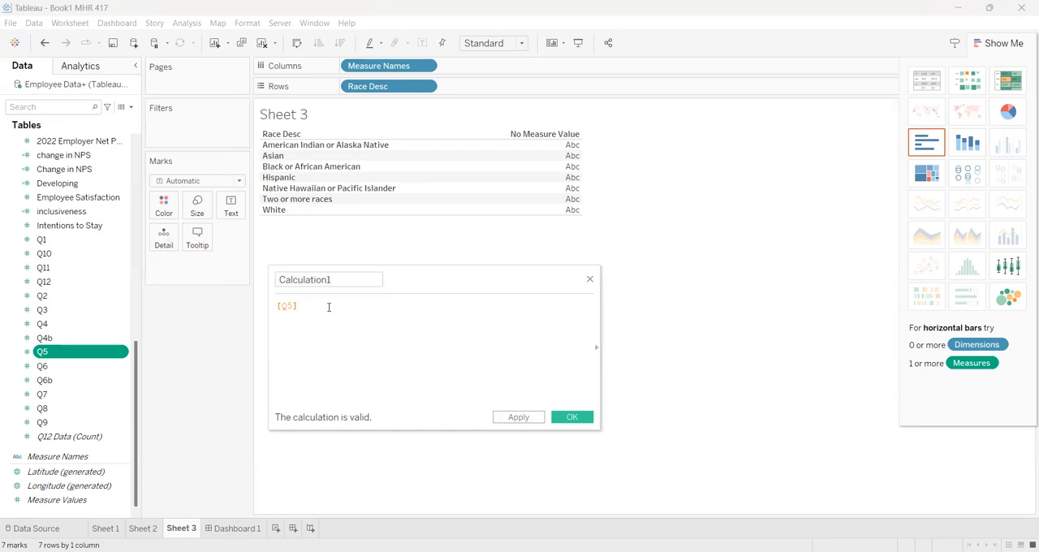
pyautogui.write('+Q')
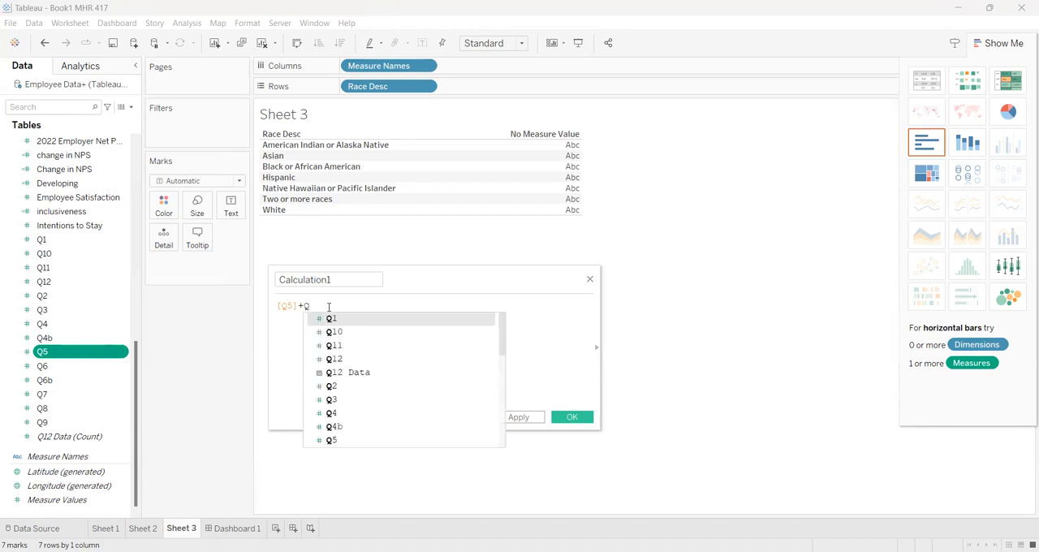
pyautogui.scroll(-2, 360, 412)
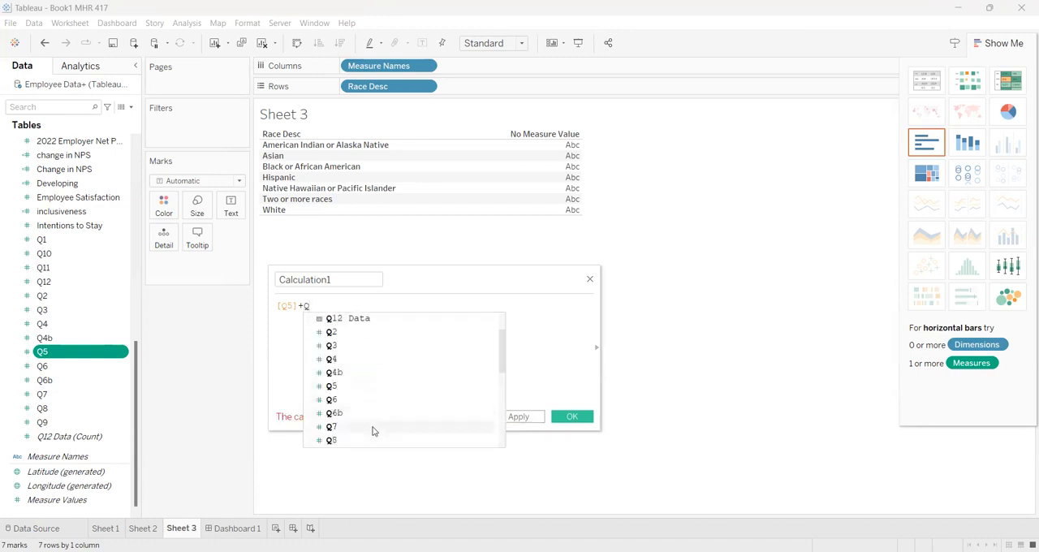
pyautogui.doubleClick(373, 430)
pyautogui.write('+Q')
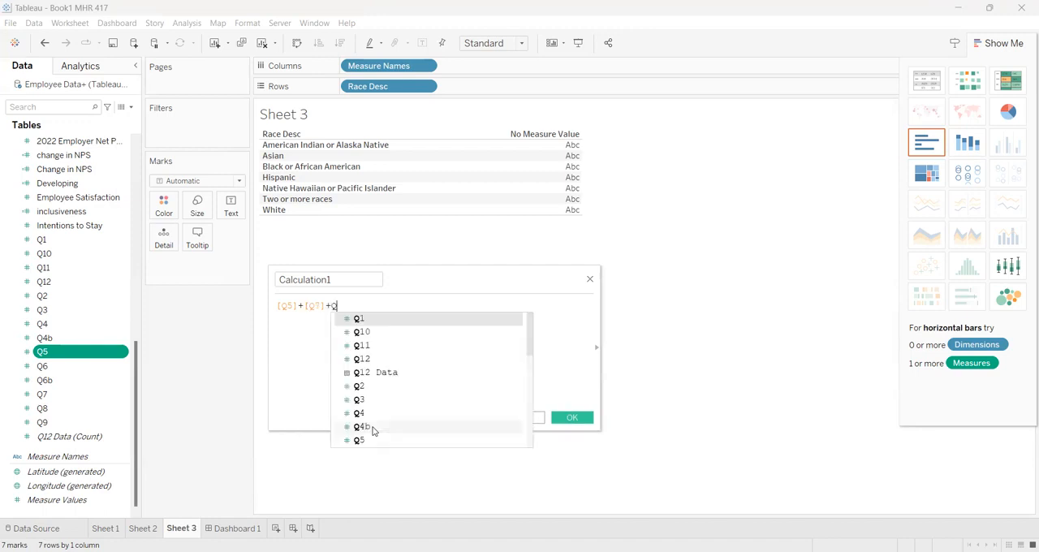
pyautogui.doubleClick(403, 338)
pyautogui.write('+Q')
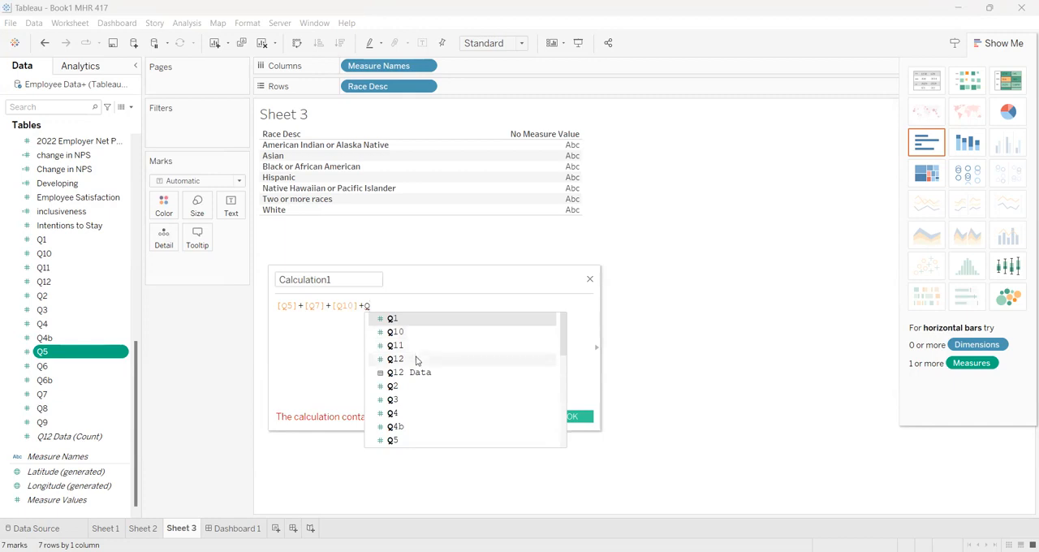
pyautogui.doubleClick(417, 359)
# Enclose the sum of the four questions in parentheses and divide it by 4.
pyautogui.write(')')
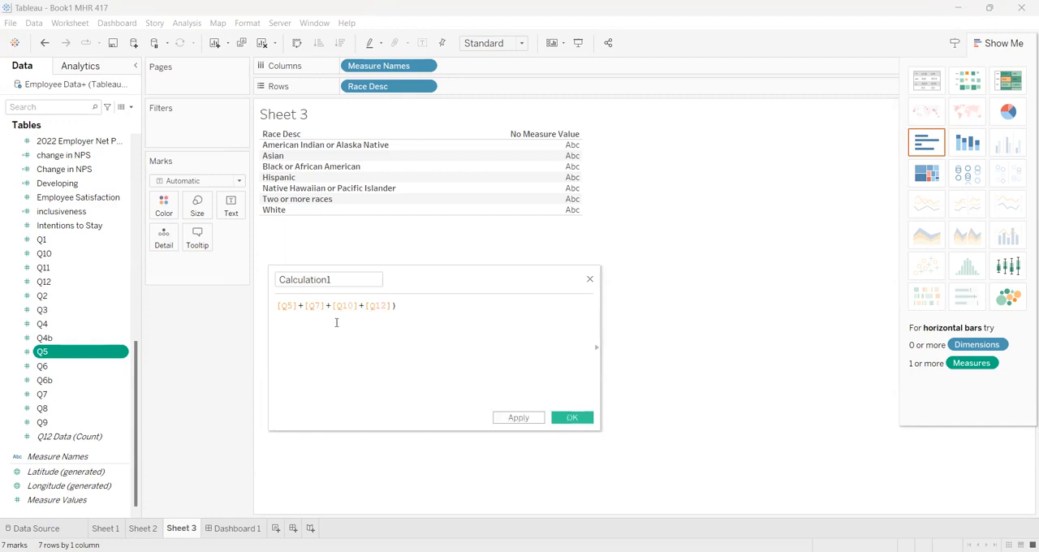
pyautogui.click(277, 306)
pyautogui.write('(')
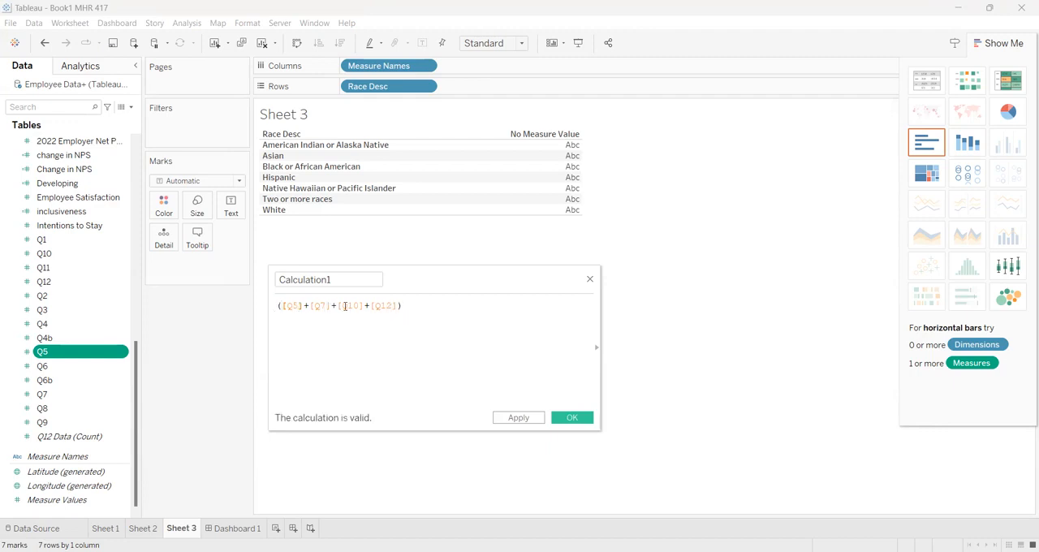
pyautogui.click(413, 308)
pyautogui.write('/4')
# Name the calculated field "Inclusiveness." with a trailing period and save it.
pyautogui.press('BackSpace')
pyautogui.press('BackSpace')
pyautogui.press('BackSpace')
pyautogui.press('BackSpace')
pyautogui.press('BackSpace')
pyautogui.press('BackSpace')
pyautogui.press('BackSpace')
pyautogui.press('BackSpace')
pyautogui.press('BackSpace')
pyautogui.press('BackSpace')
pyautogui.press('BackSpace')
pyautogui.press('BackSpace')
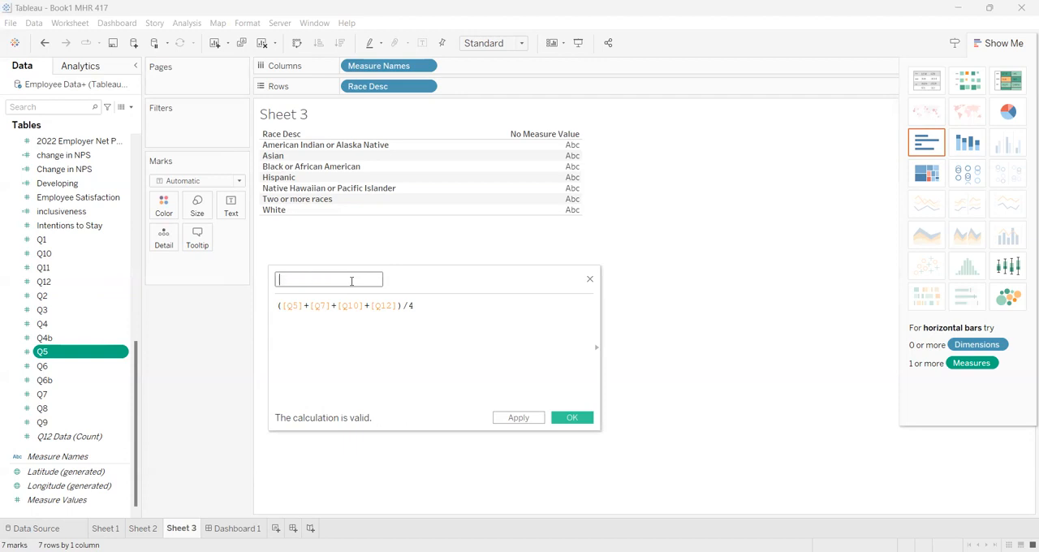
pyautogui.write('Inclusiveness')
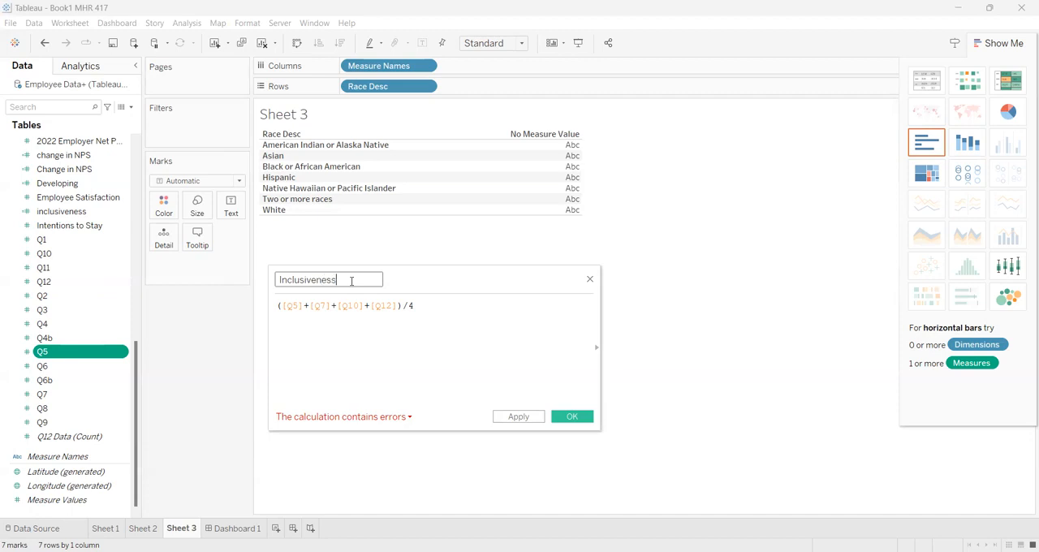
pyautogui.write('.')
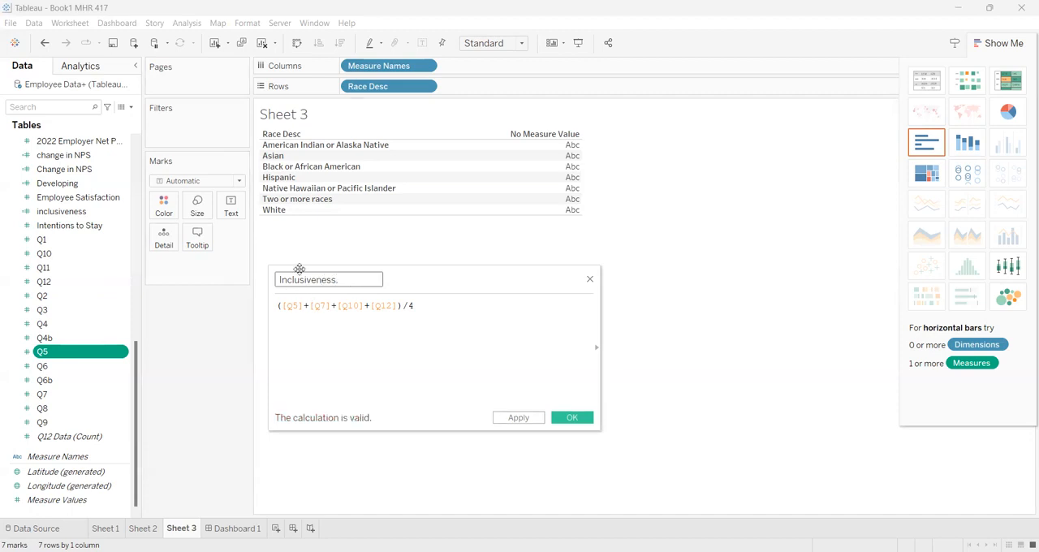
pyautogui.moveTo(279, 280); pyautogui.dragTo(347, 280)
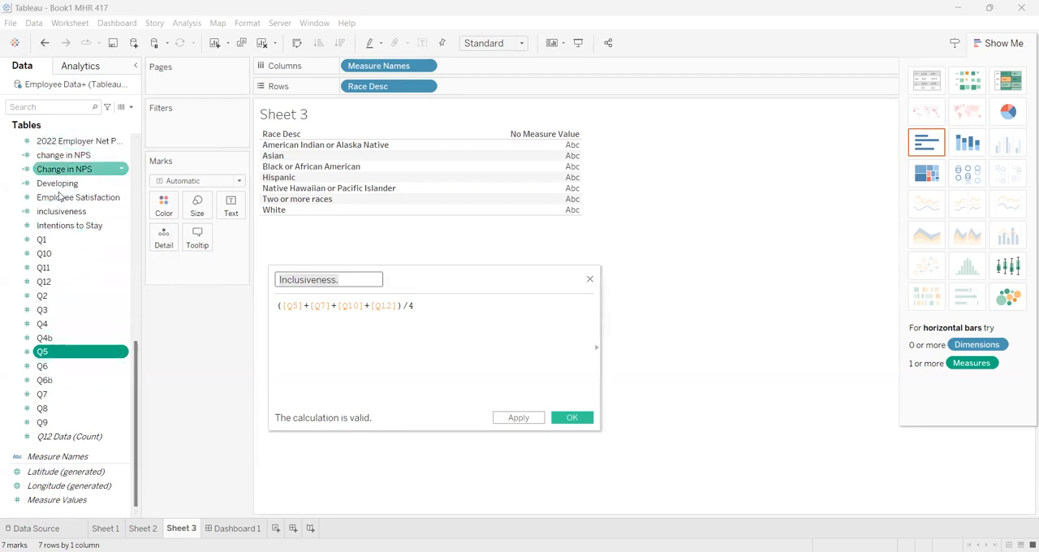
pyautogui.click(441, 345)
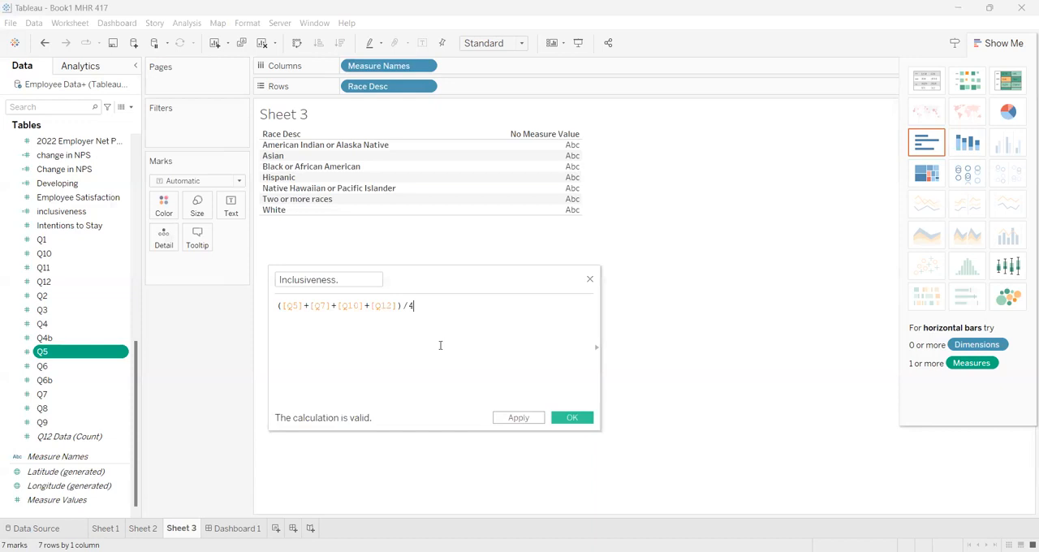
pyautogui.click(572, 417)
# Create a calculated field that subtracts the 2022 Employer Net Promoter Score (eNPS) from the 2019 Employer Net Promoter Score (eNPS).
pyautogui.scroll(7, 96, 228)
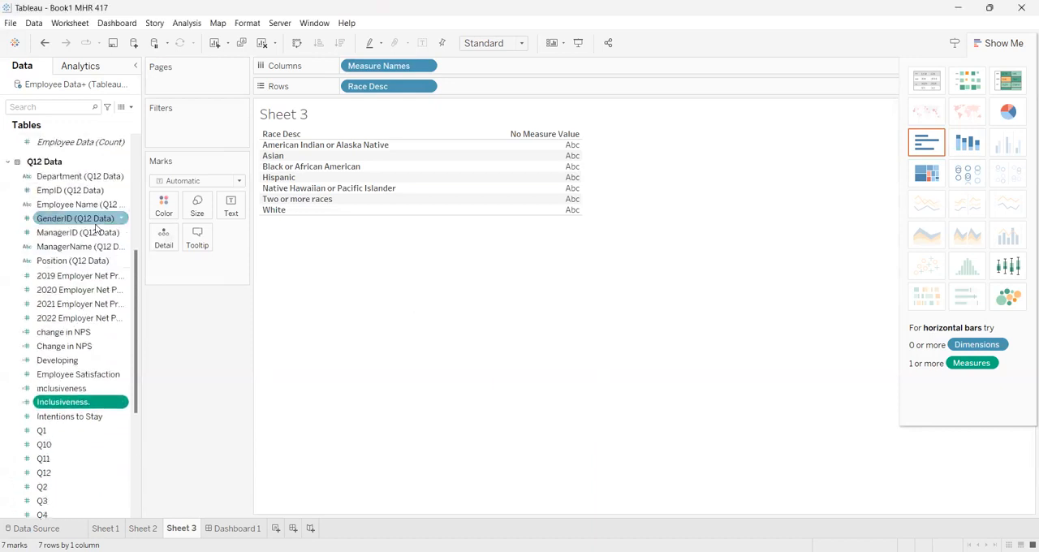
pyautogui.scroll(1, 85, 268)
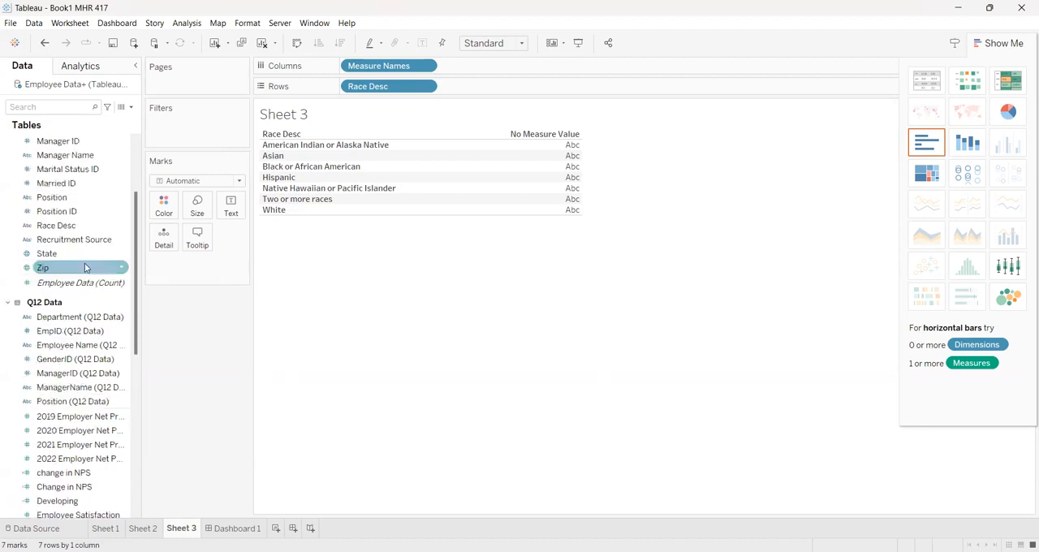
pyautogui.rightClick(108, 419)
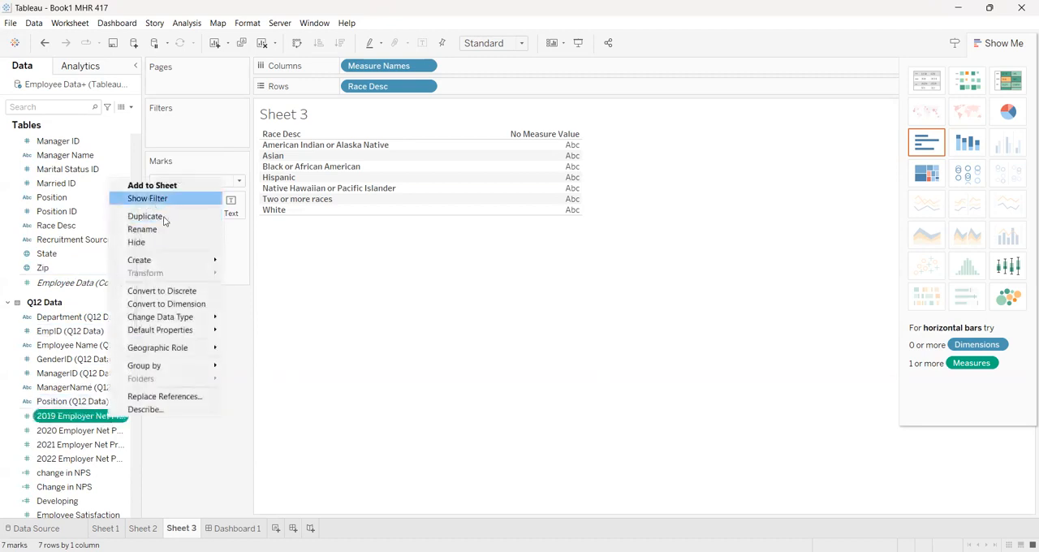
pyautogui.moveTo(178, 260)
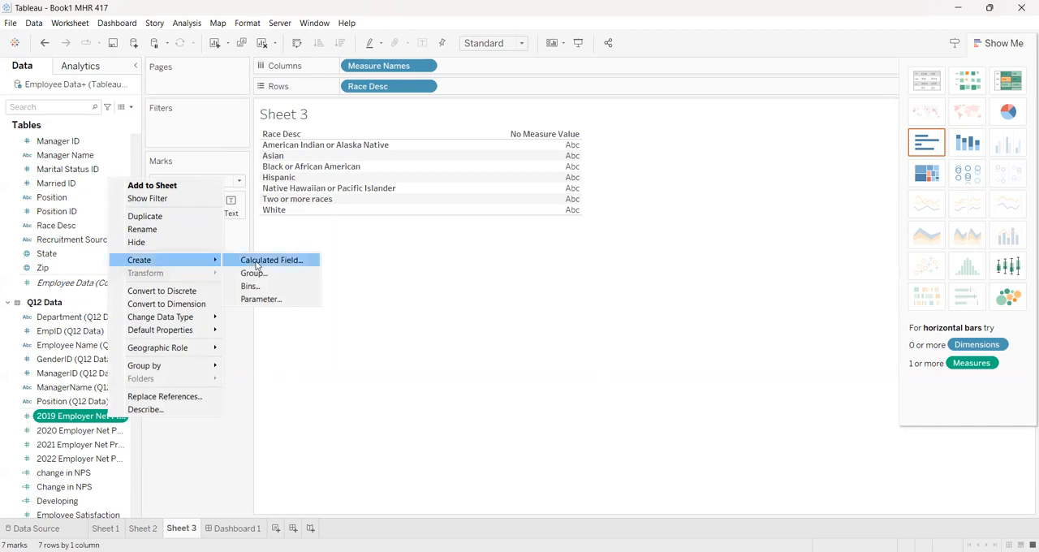
pyautogui.click(256, 261)
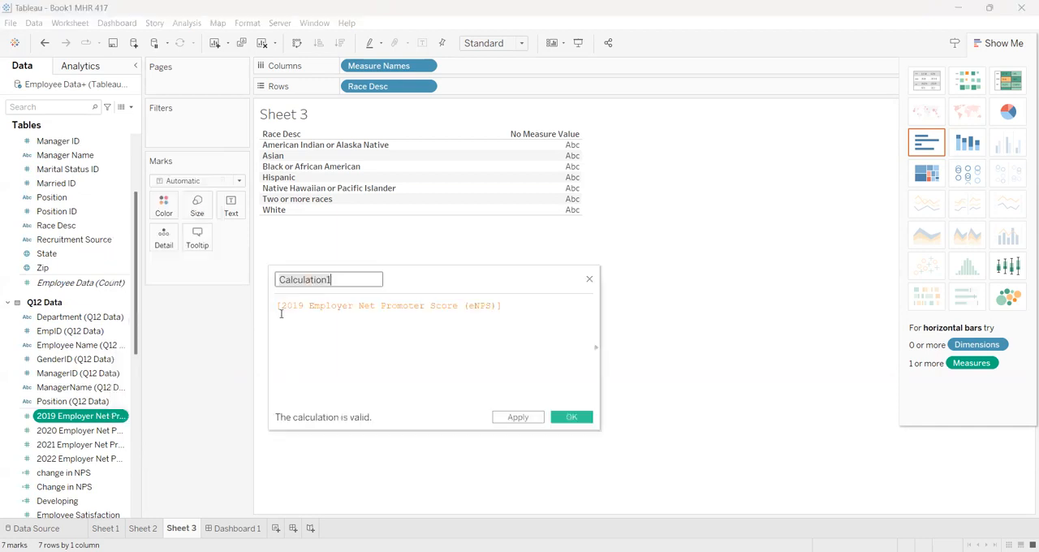
pyautogui.click(510, 305)
pyautogui.write('-[2022')
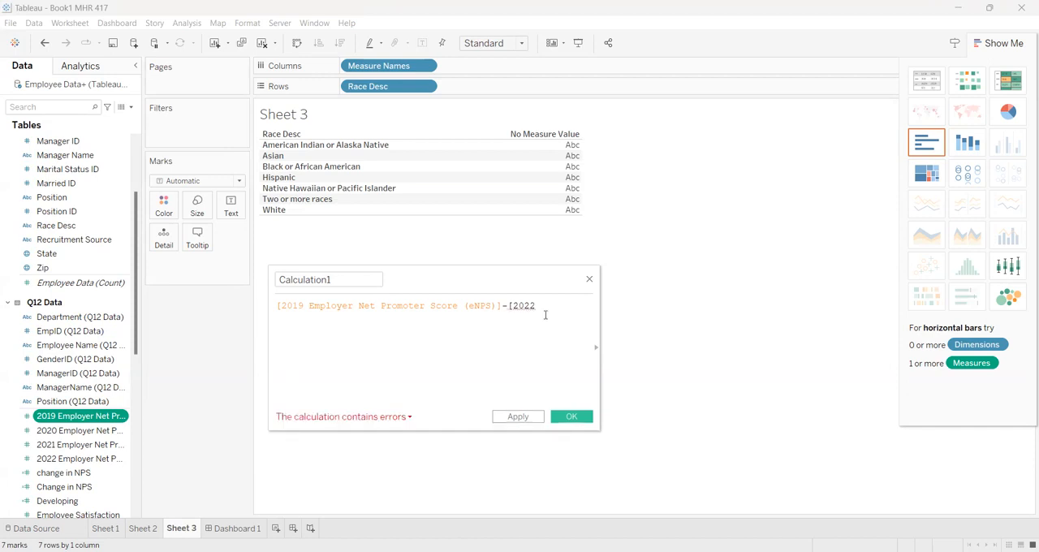
pyautogui.press('BackSpace')
pyautogui.press('BackSpace')
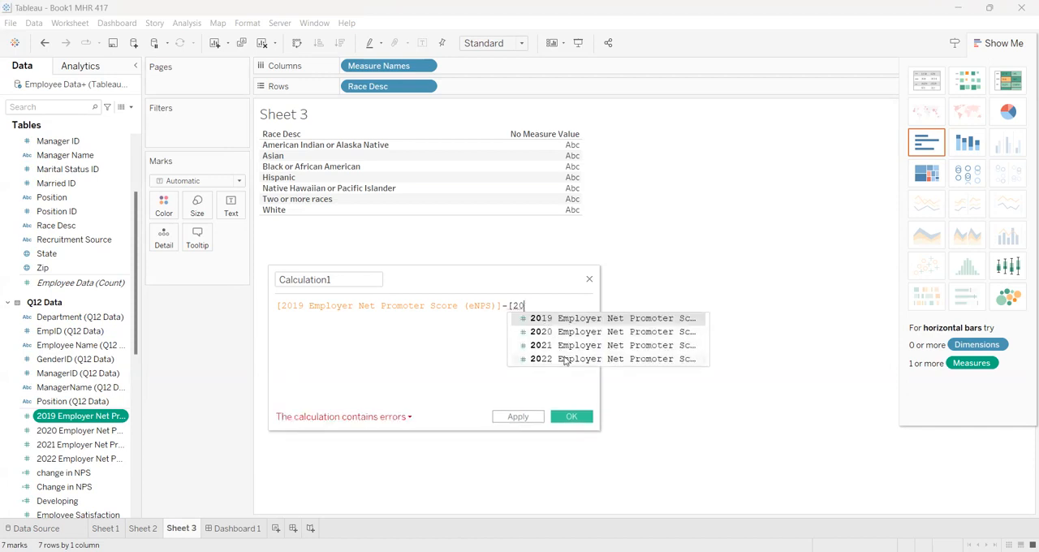
pyautogui.click(566, 360)
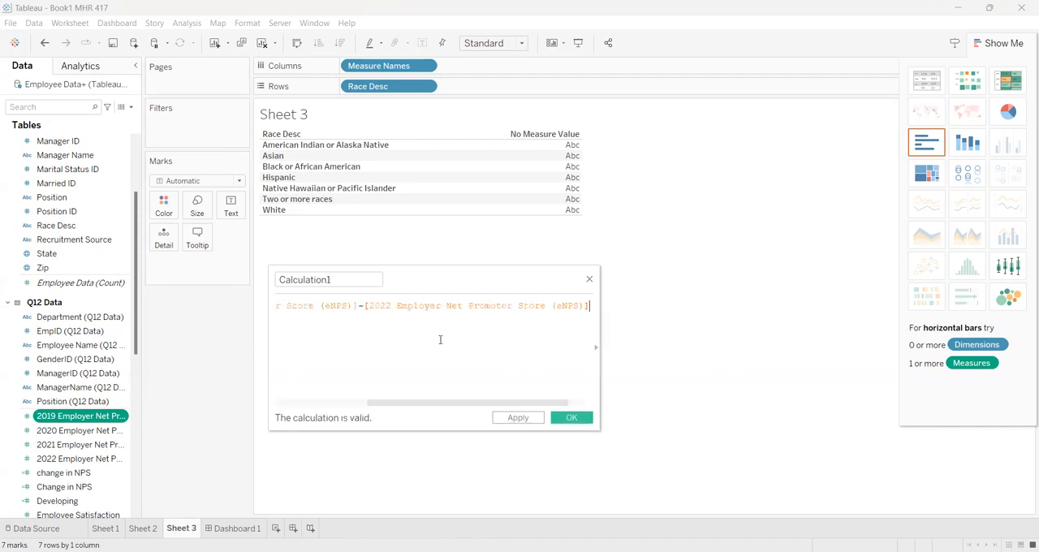
# Name the score difference calculation "Change in NPS." with a trailing period and save it.
pyautogui.hscroll(-3, 315, 339)
pyautogui.click(349, 281)
pyautogui.press('BackSpace')
pyautogui.press('BackSpace')
pyautogui.press('BackSpace')
pyautogui.press('BackSpace')
pyautogui.press('BackSpace')
pyautogui.press('BackSpace')
pyautogui.press('BackSpace')
pyautogui.press('BackSpace')
pyautogui.press('BackSpace')
pyautogui.press('BackSpace')
pyautogui.press('BackSpace')
pyautogui.press('BackSpace')
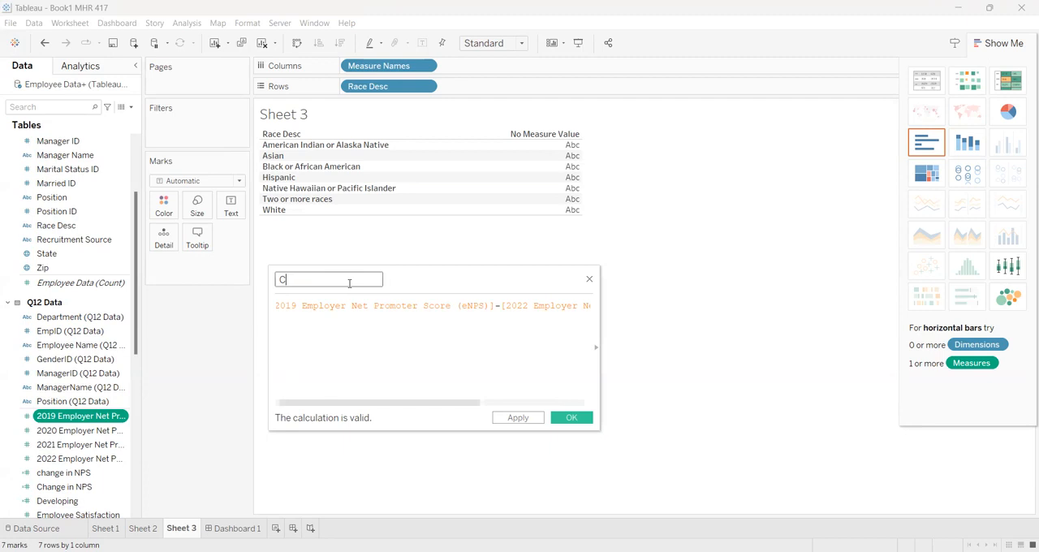
pyautogui.write('Ch')
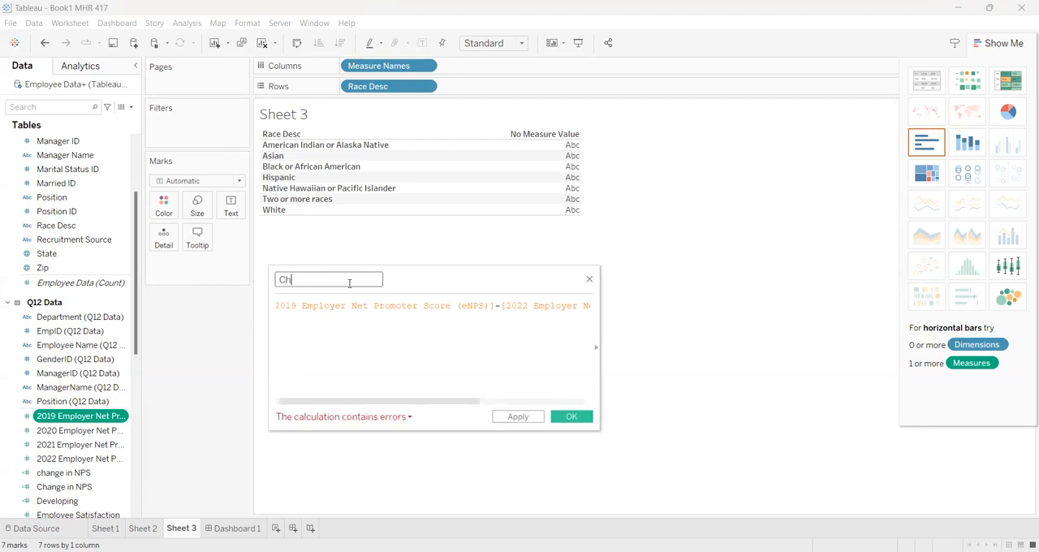
pyautogui.write('ange in NPS.')
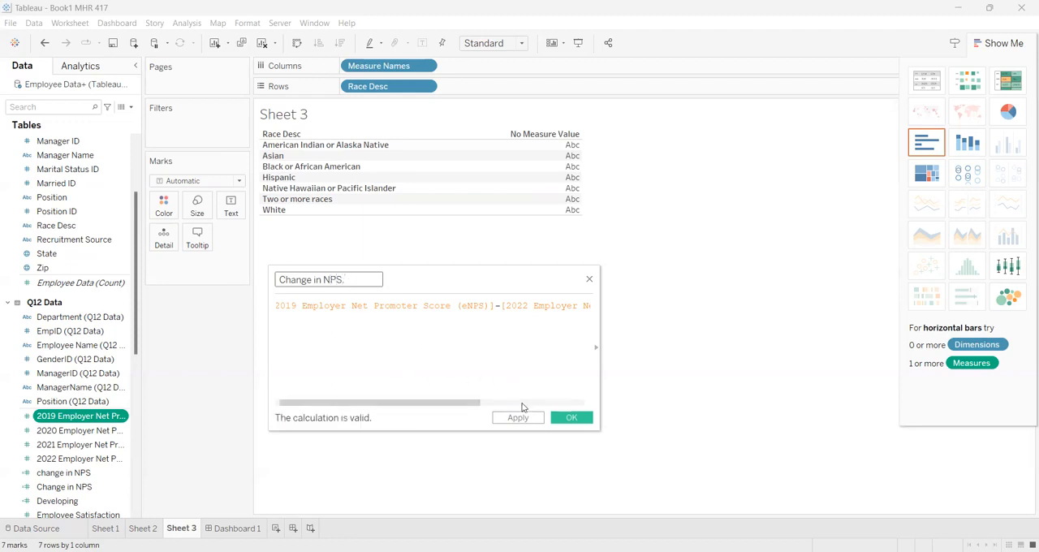
pyautogui.click(568, 418)
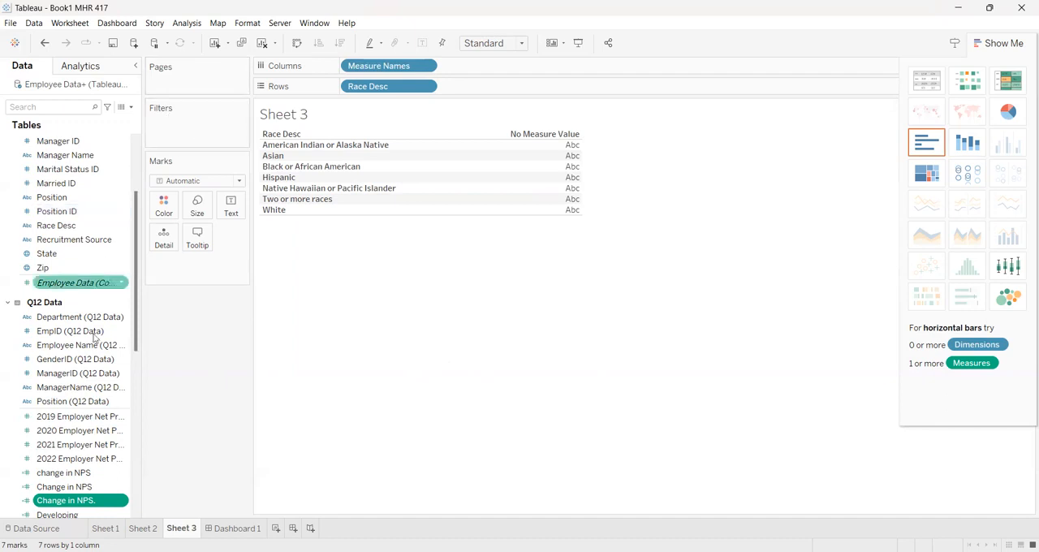
# Filter on Measure Names and exclude the four yearly eNPS scores, "Change in NPS." with the period, both count measures and Employee Satisfaction.
pyautogui.scroll(-8, 97, 387)
pyautogui.click(86, 454)
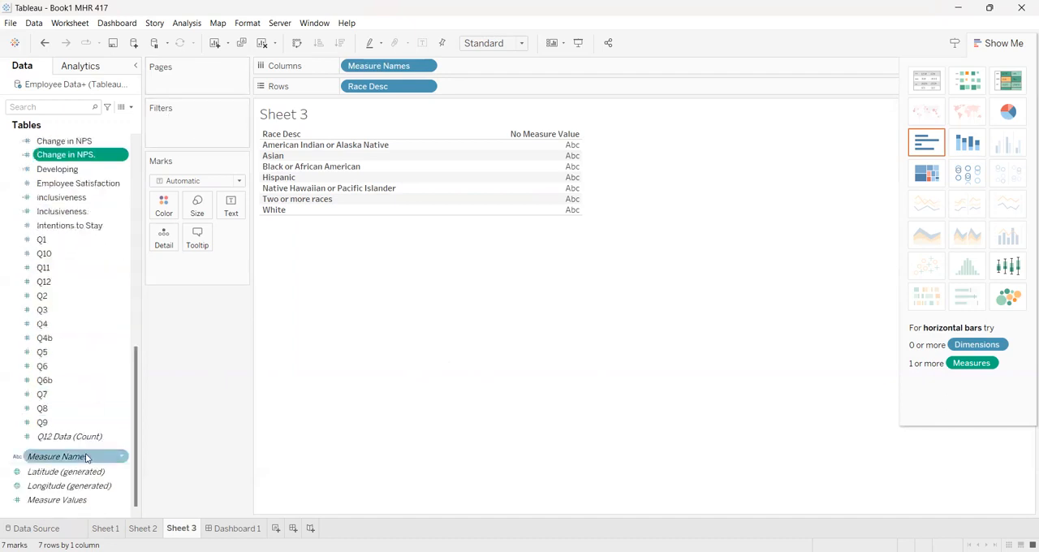
pyautogui.moveTo(85, 455); pyautogui.dragTo(183, 148)
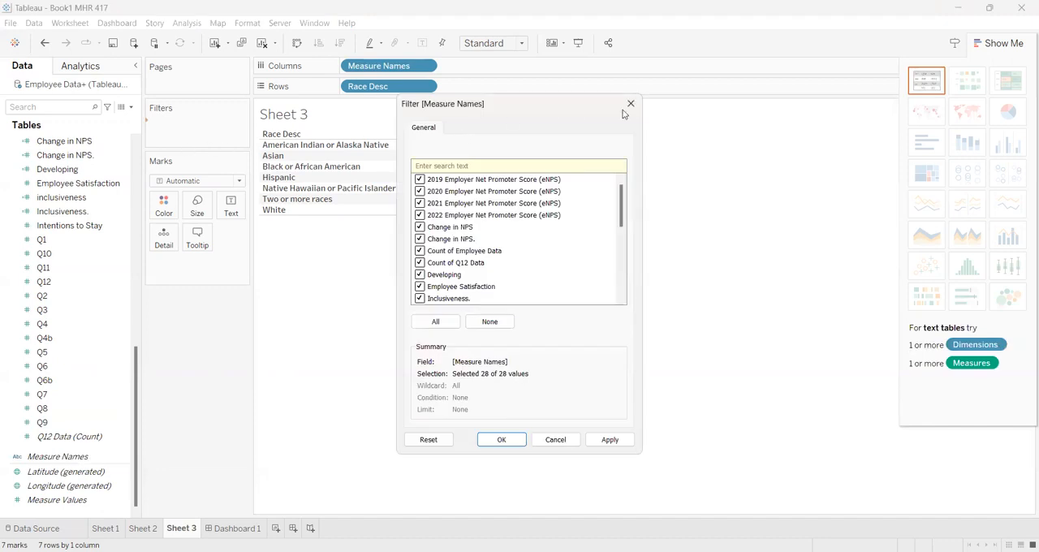
pyautogui.click(420, 179)
pyautogui.click(420, 192)
pyautogui.click(419, 239)
pyautogui.click(420, 251)
pyautogui.click(420, 263)
pyautogui.click(420, 286)
pyautogui.scroll(-1, 456, 276)
pyautogui.scroll(-5, 456, 275)
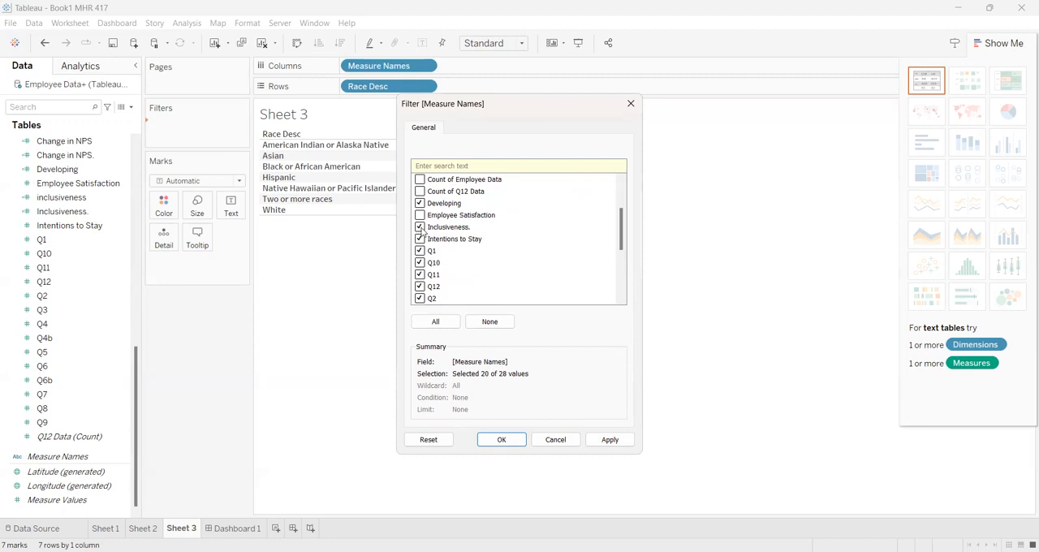
# Exclude "Inclusiveness." with the period, Intentions to Stay, Q1 through Q6 including Q4b, and Q10 through Q12 from the measure filter.
pyautogui.click(420, 238)
pyautogui.click(420, 251)
pyautogui.click(420, 263)
pyautogui.click(420, 274)
pyautogui.scroll(-3, 476, 269)
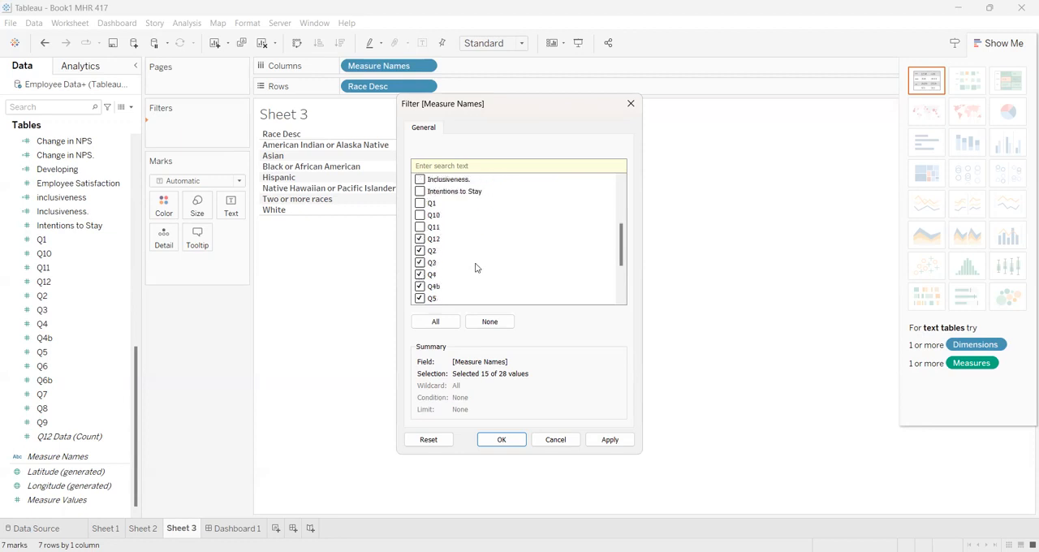
pyautogui.click(419, 262)
pyautogui.click(419, 275)
pyautogui.click(420, 297)
pyautogui.scroll(-3, 459, 281)
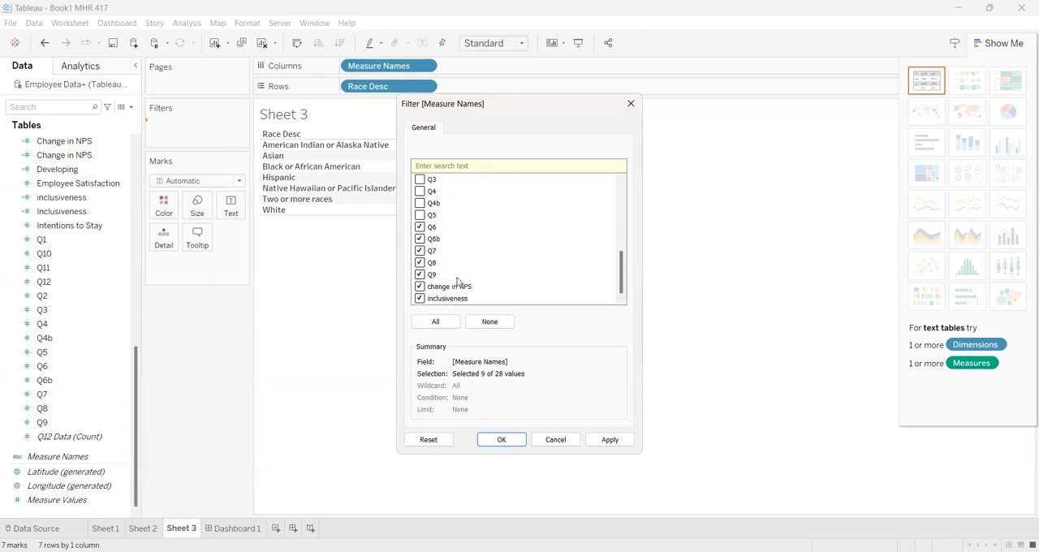
# Exclude Q6b, Q7, Q8, Q9 and the lowercase "change in NPS", and apply the Measure Names filter.
pyautogui.click(419, 238)
pyautogui.click(420, 274)
pyautogui.click(428, 286)
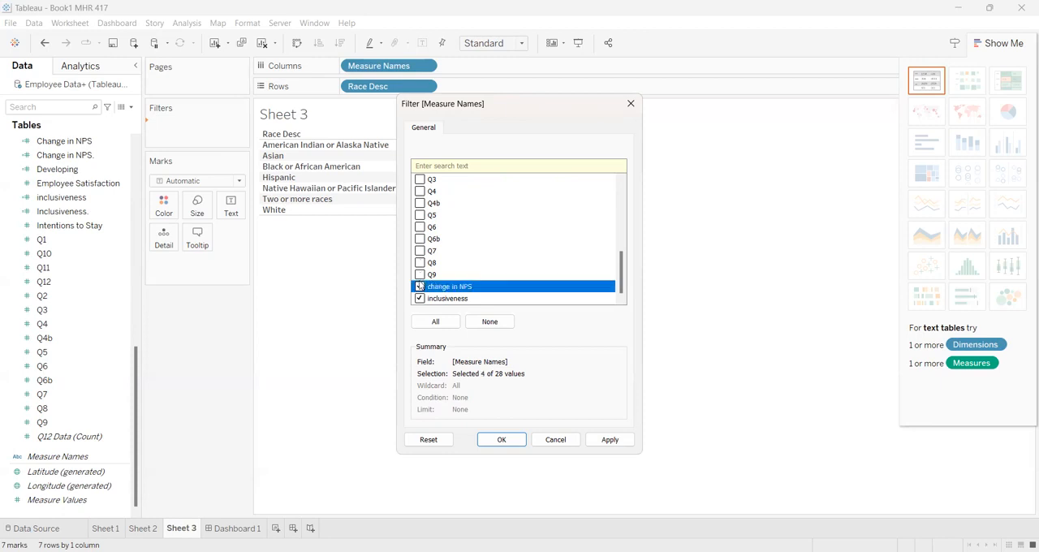
pyautogui.click(420, 287)
pyautogui.scroll(5, 452, 259)
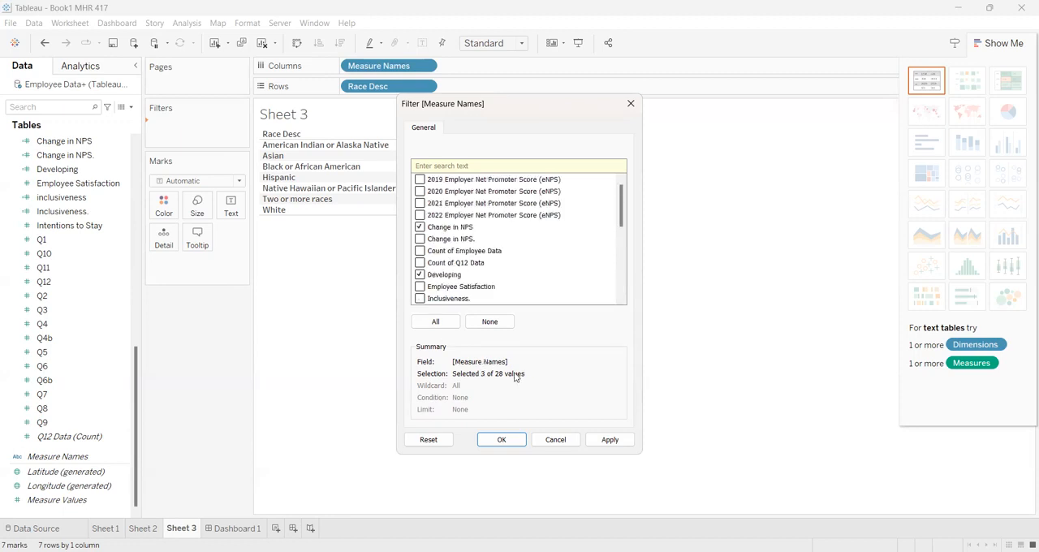
pyautogui.click(501, 440)
pyautogui.click(502, 439)
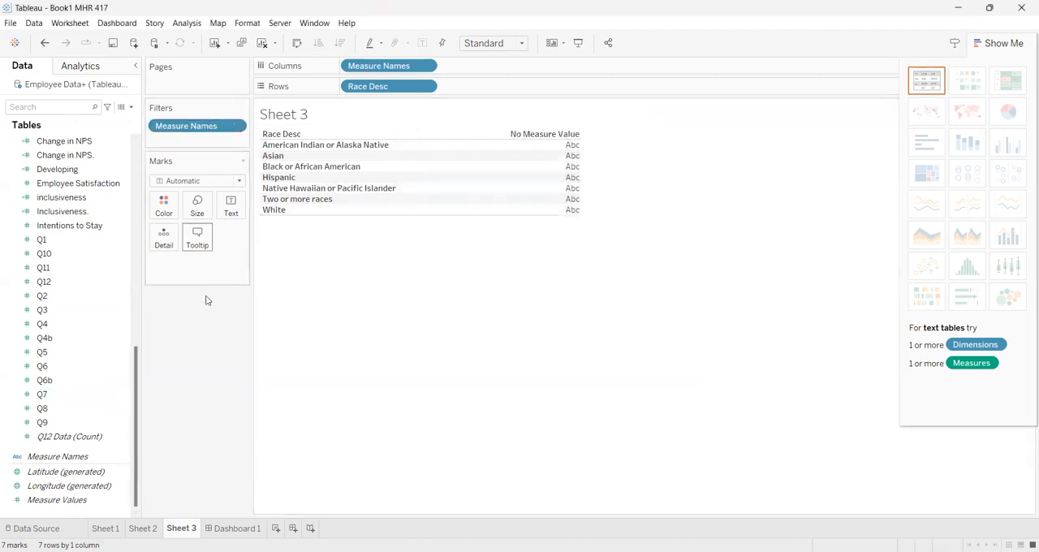
# Add Measure Values to the marks and aggregate Change in NPS, Developing and inclusiveness as averages.
pyautogui.click(82, 500)
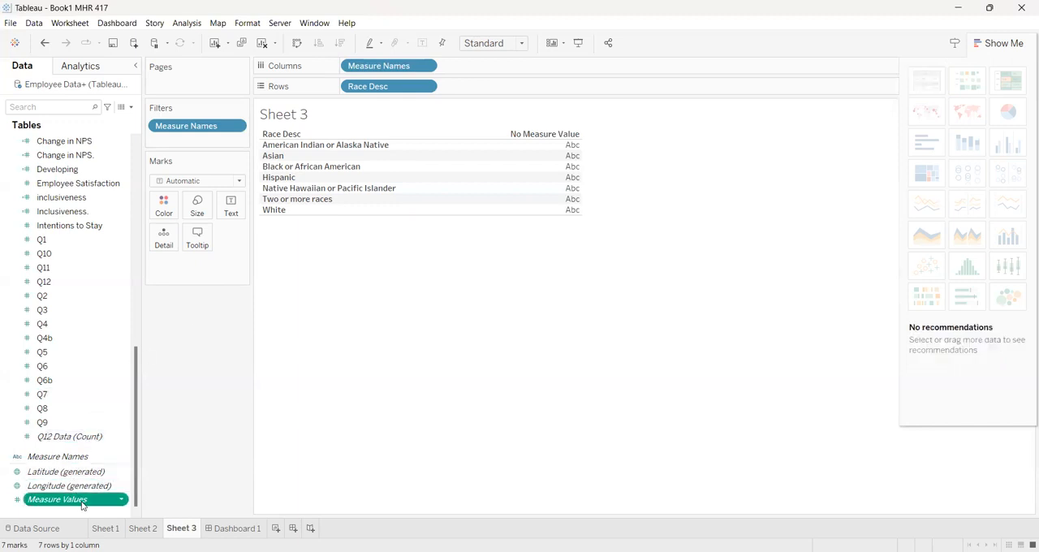
pyautogui.moveTo(91, 500); pyautogui.dragTo(204, 279)
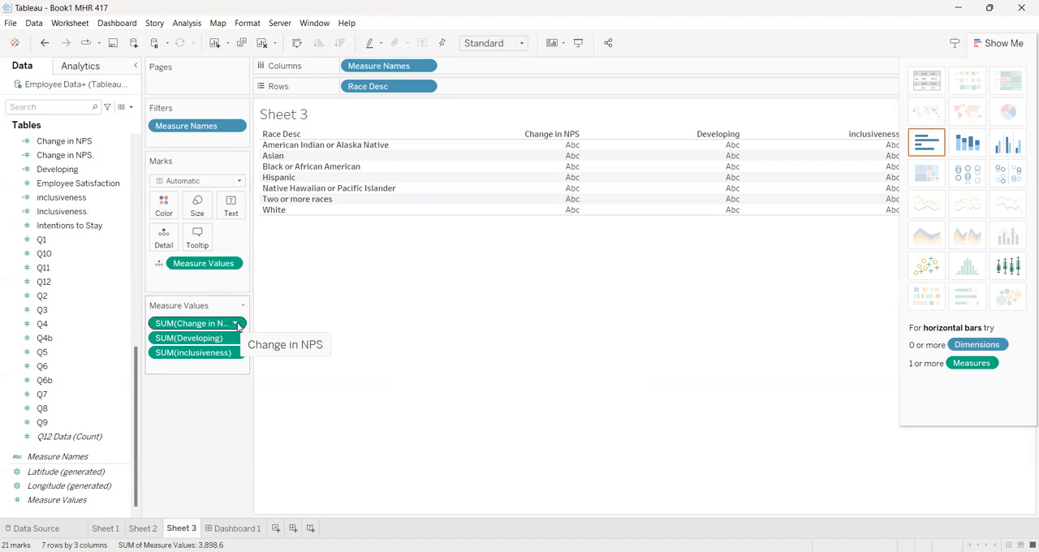
pyautogui.click(235, 324)
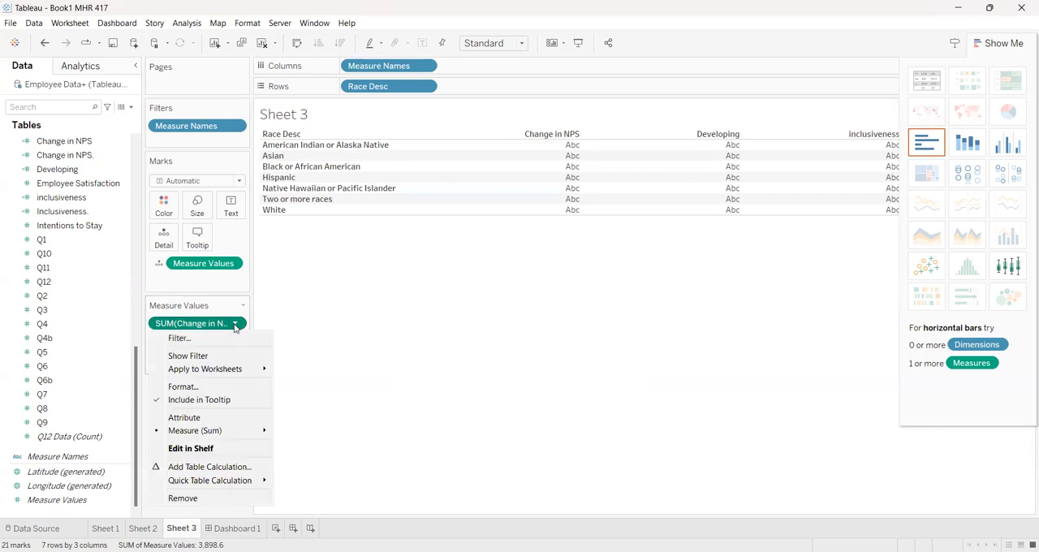
pyautogui.moveTo(239, 431)
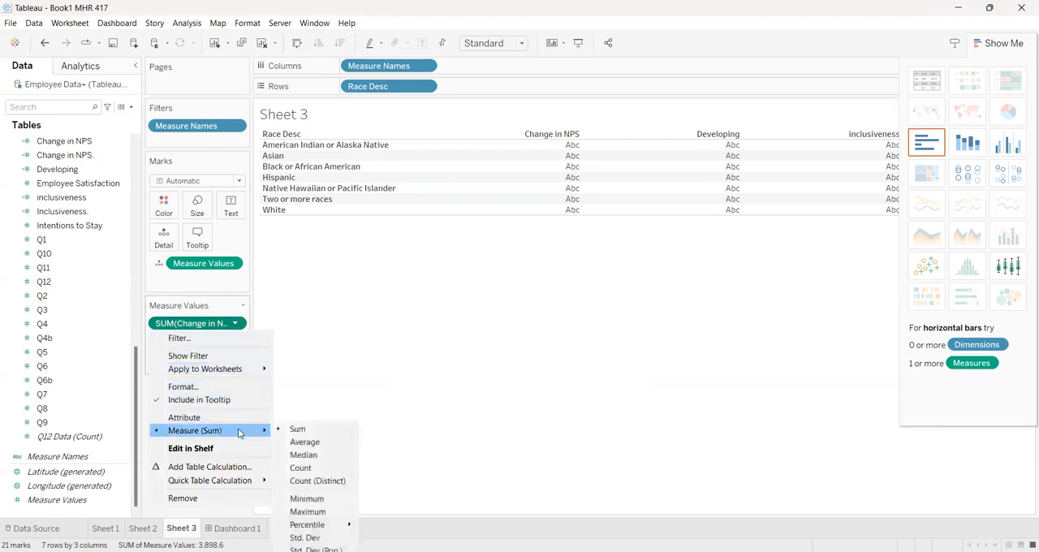
pyautogui.click(305, 442)
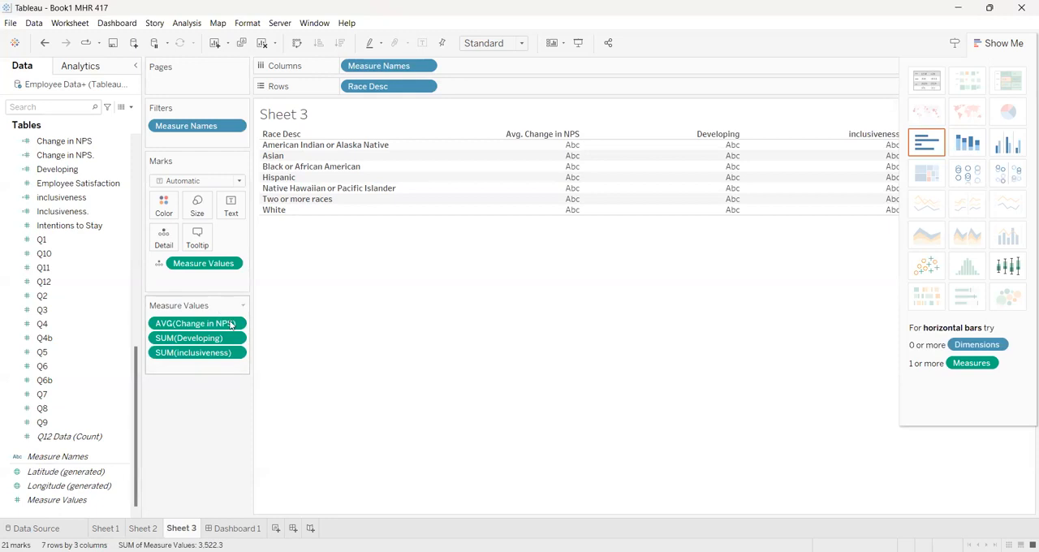
pyautogui.click(233, 265)
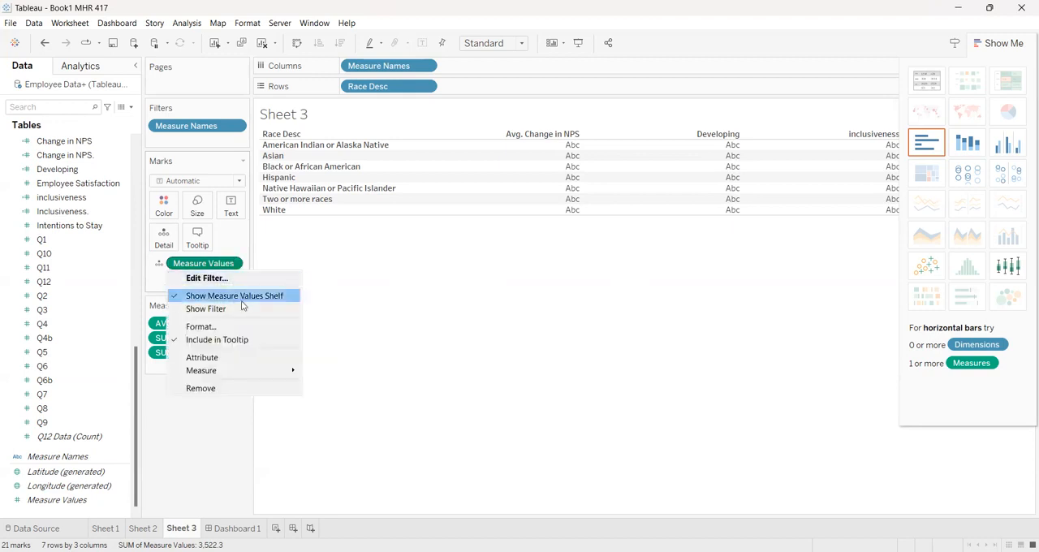
pyautogui.moveTo(271, 377)
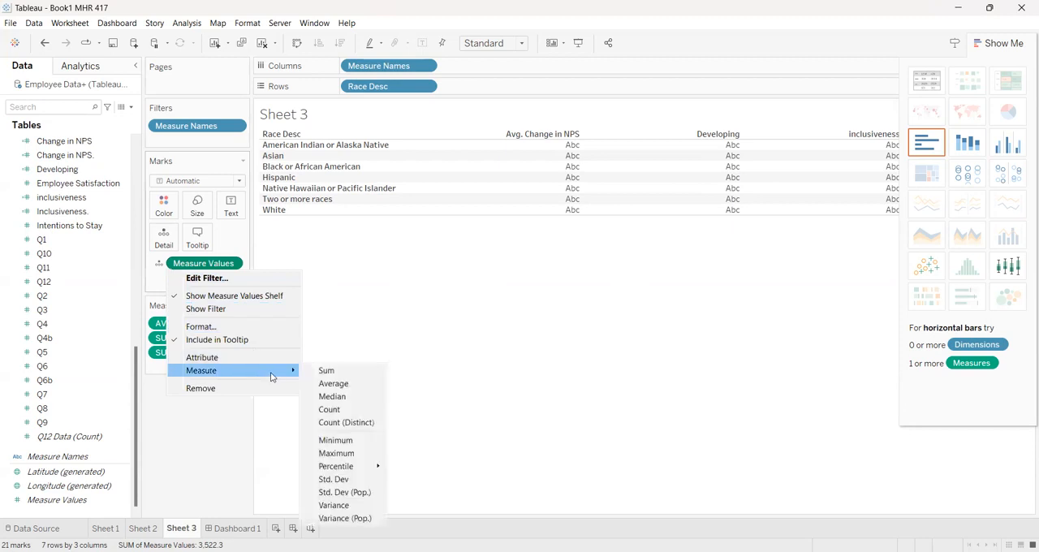
pyautogui.click(335, 385)
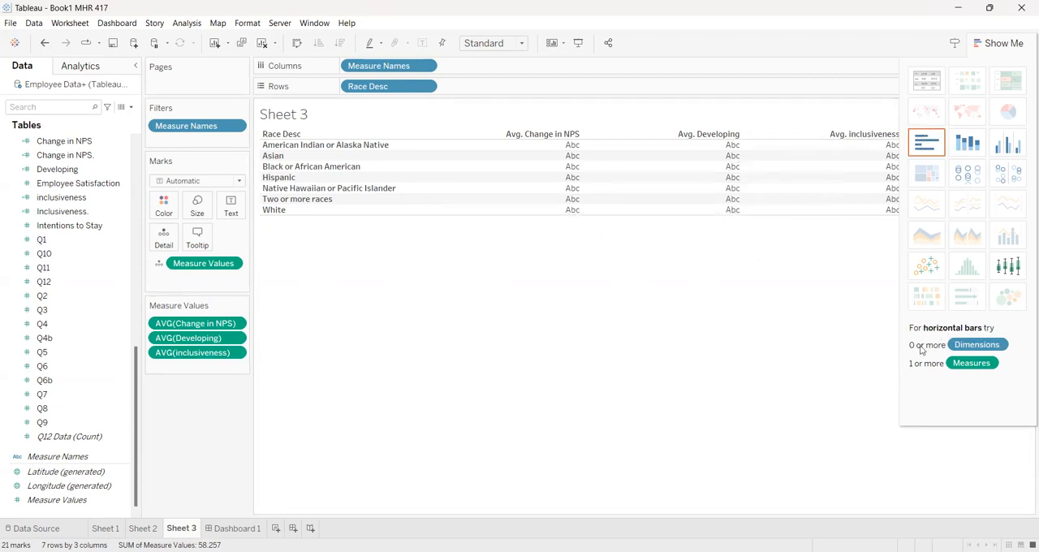
# Display the measures as a text table and widen the measure columns enough to show their full headings.
pyautogui.click(938, 85)
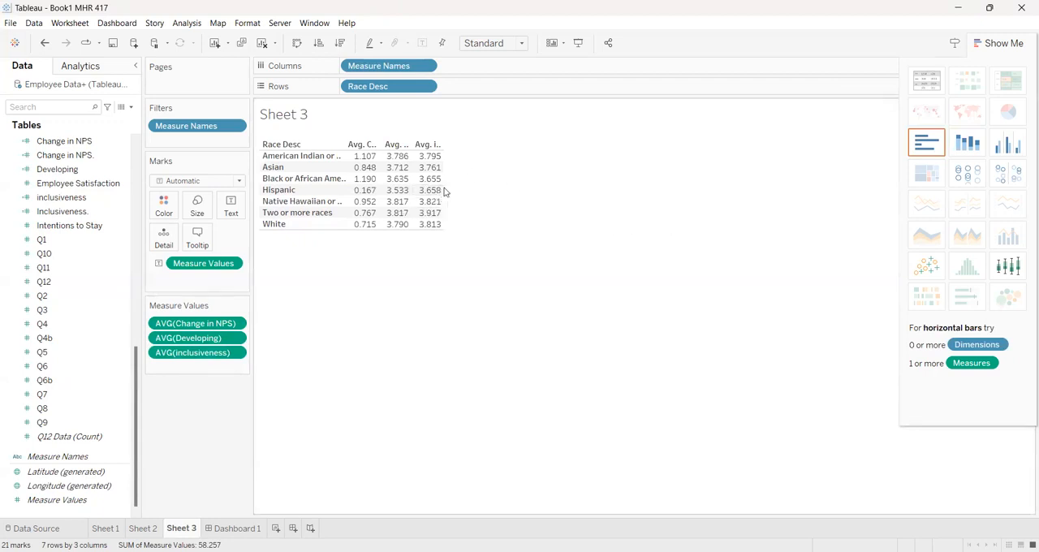
pyautogui.moveTo(444, 181)
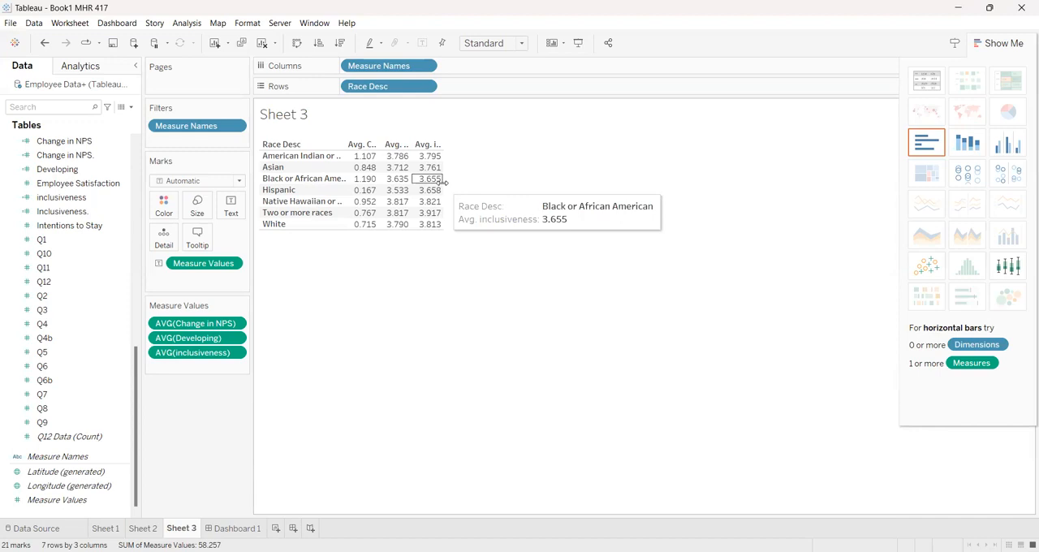
pyautogui.moveTo(444, 181); pyautogui.dragTo(827, 181)
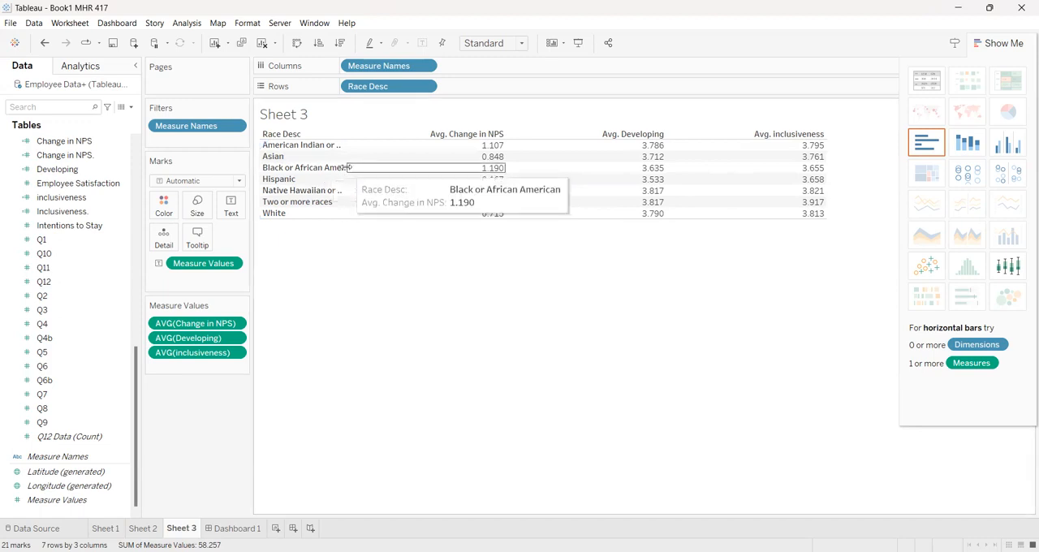
# Widen the Race Desc column to fit the full race names while keeping all three measure columns in view.
pyautogui.moveTo(348, 167); pyautogui.dragTo(427, 164)
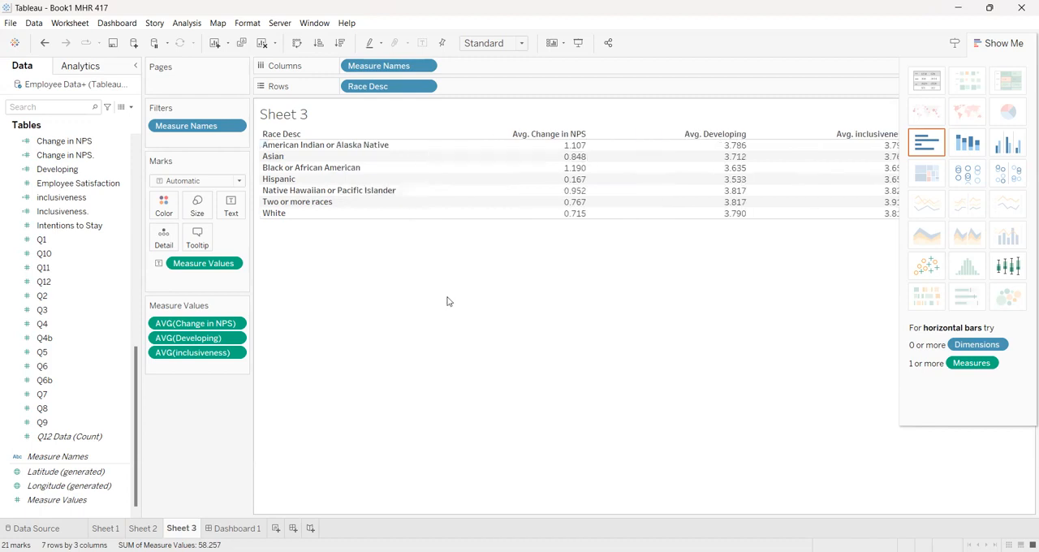
pyautogui.moveTo(458, 171)
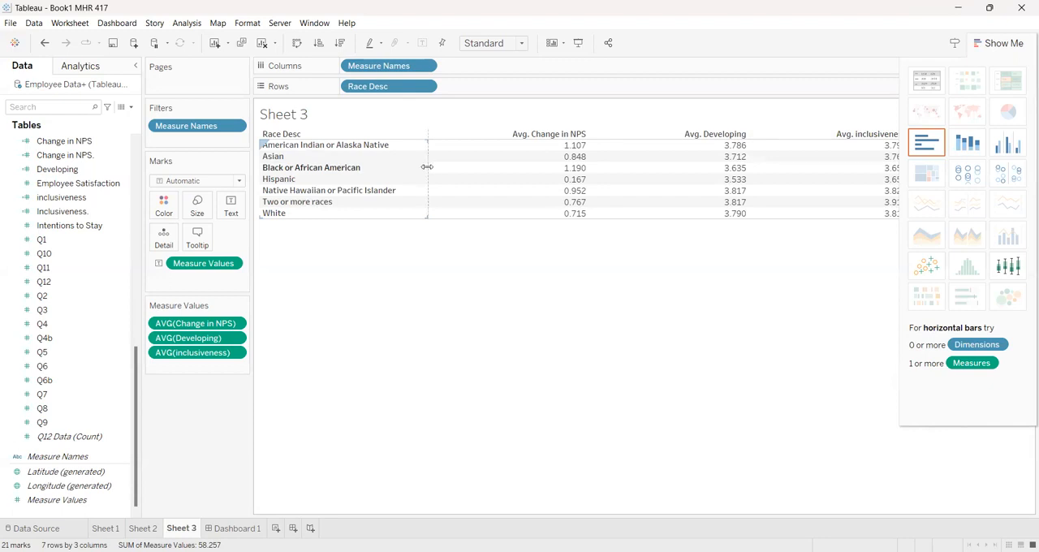
pyautogui.moveTo(425, 166); pyautogui.dragTo(419, 165)
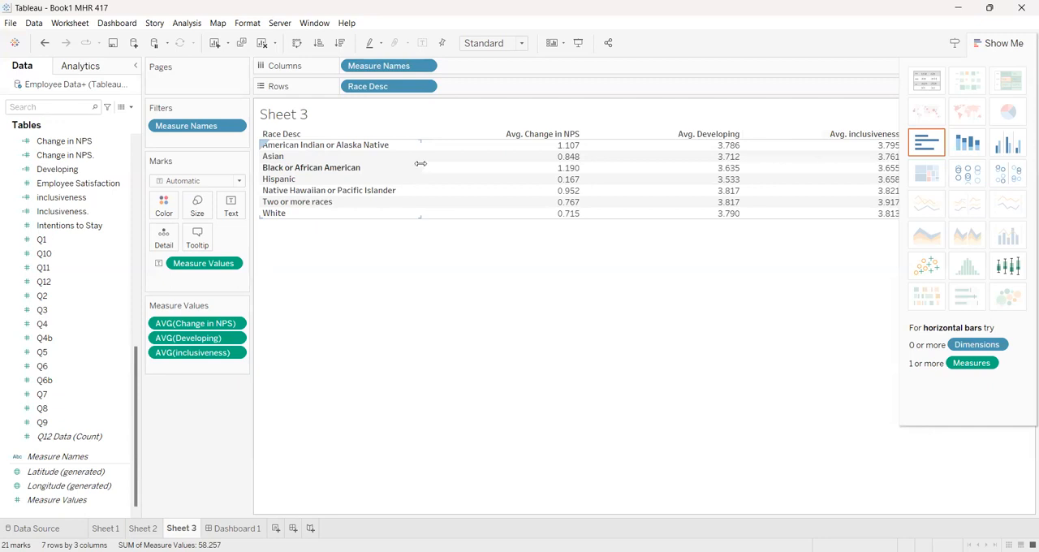
pyautogui.moveTo(420, 163); pyautogui.dragTo(411, 167)
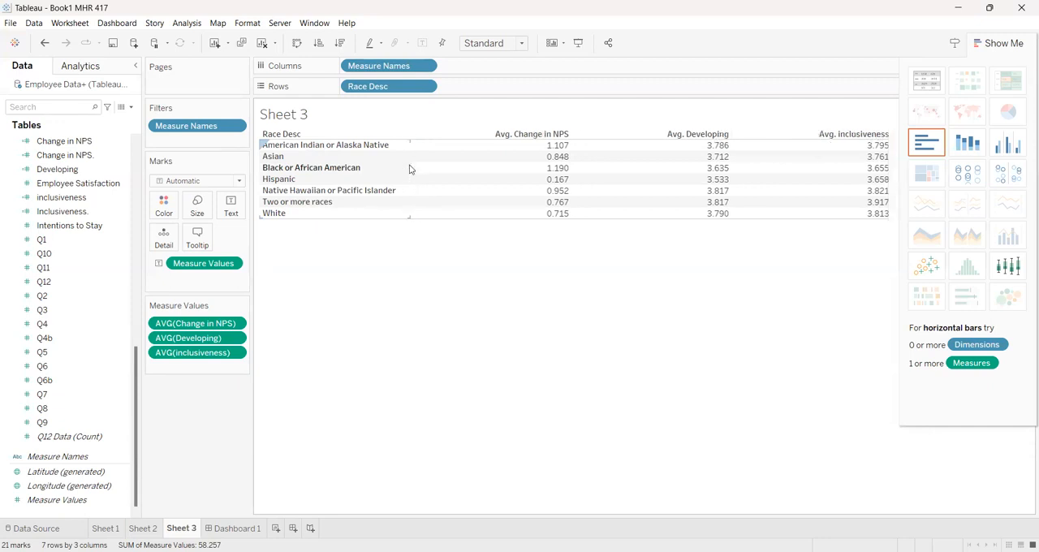